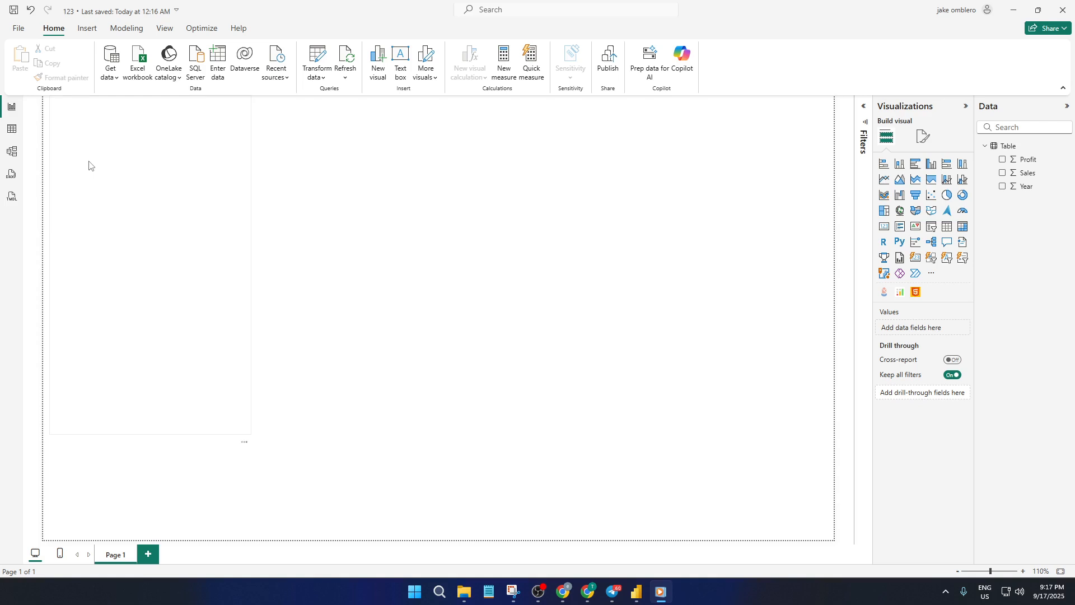
Review the source table's Year, Sales and Profit data and return to the report page.
click(12, 129)
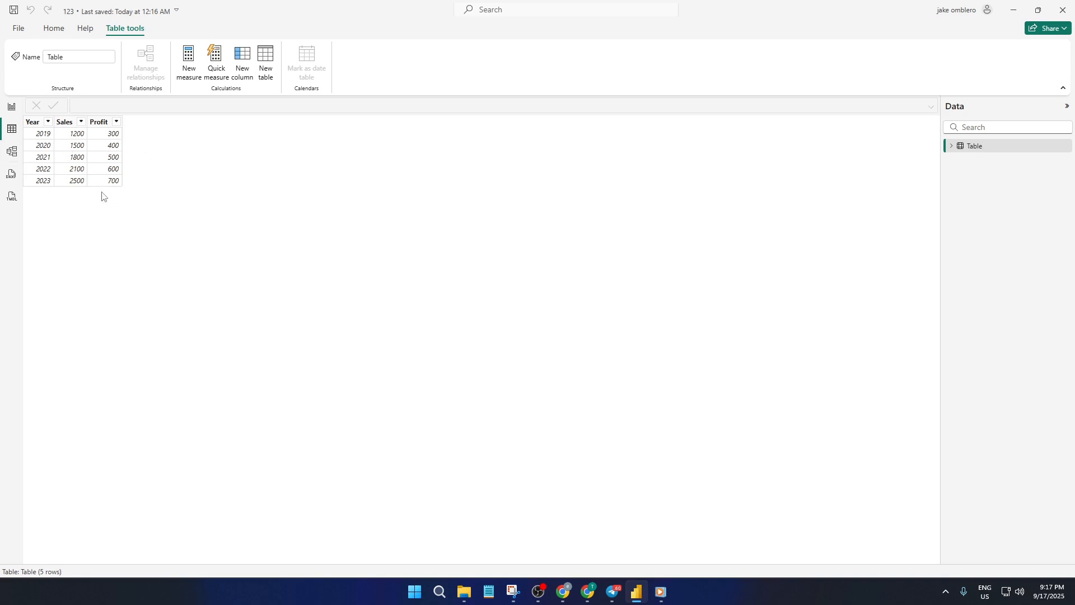
click(12, 110)
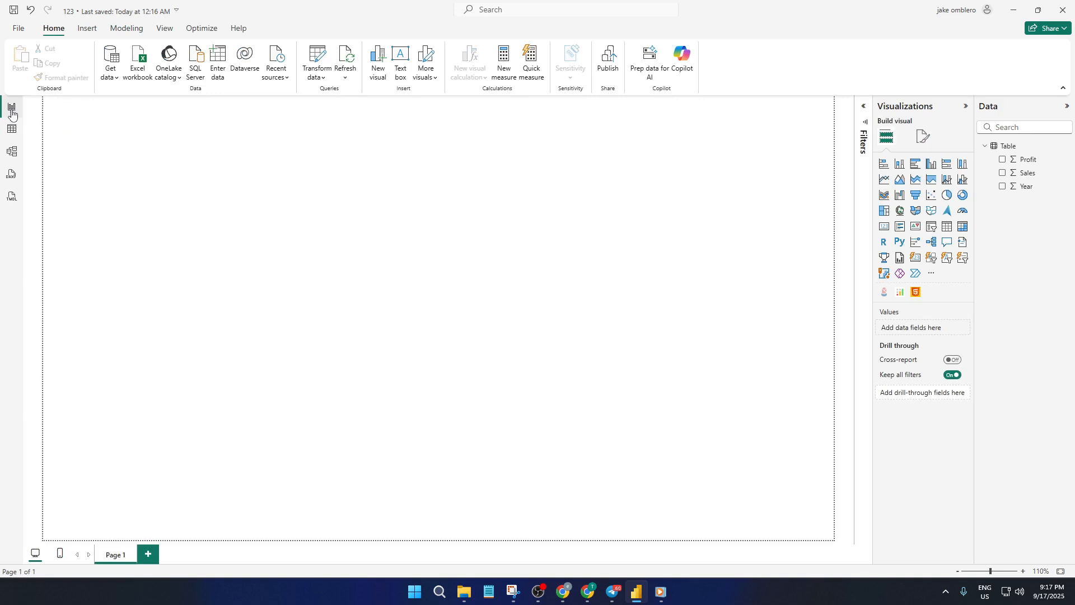
click(932, 165)
drag(231, 475, 579, 222)
click(927, 139)
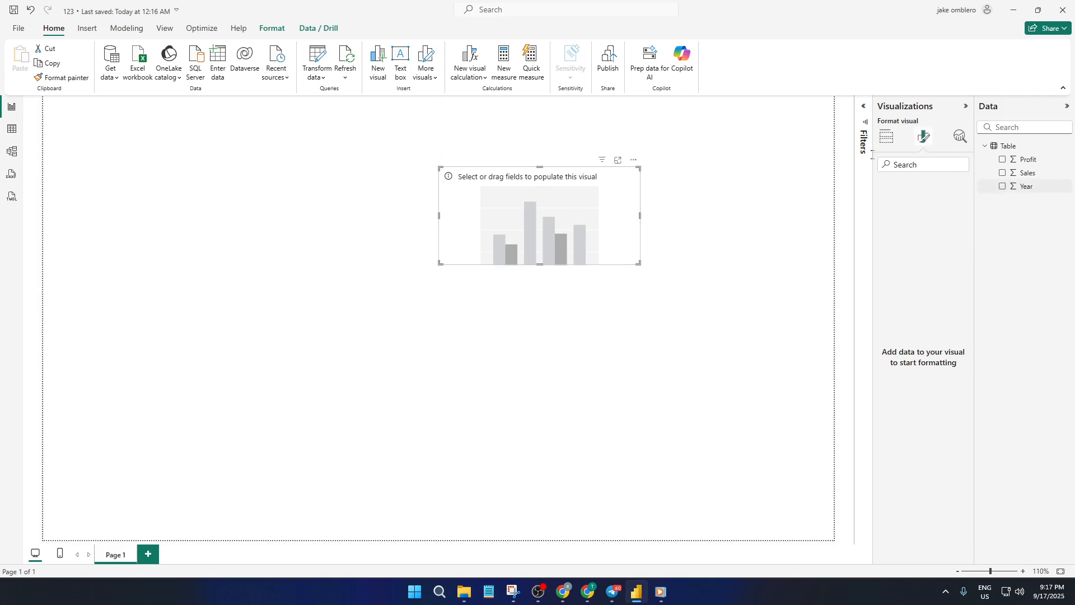
click(634, 160)
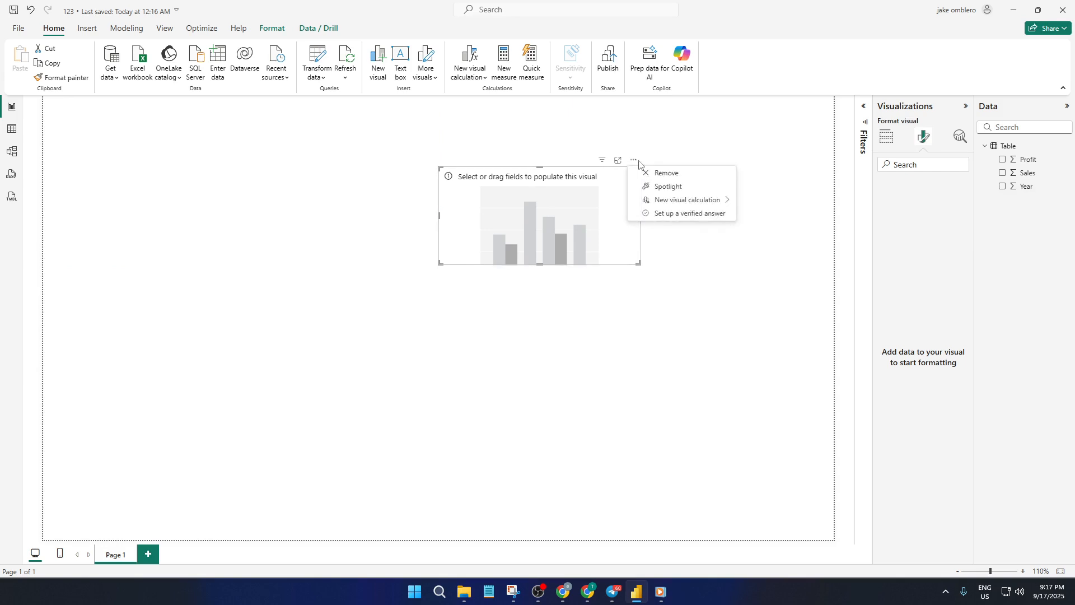
click(652, 174)
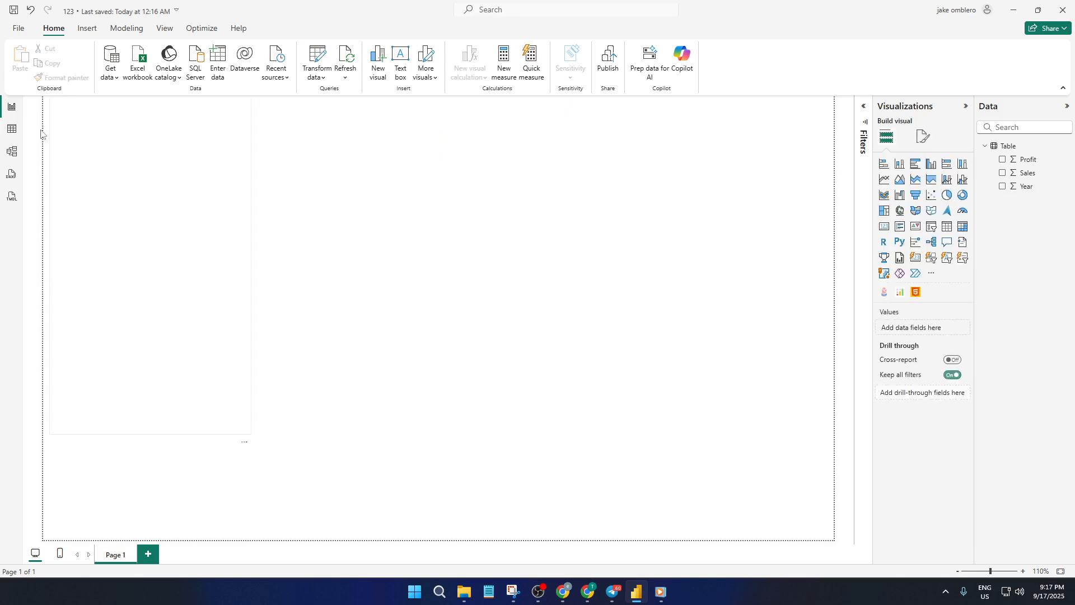
Examine the yearly sales and profit rows in the data table again, and go back to the report canvas.
click(11, 130)
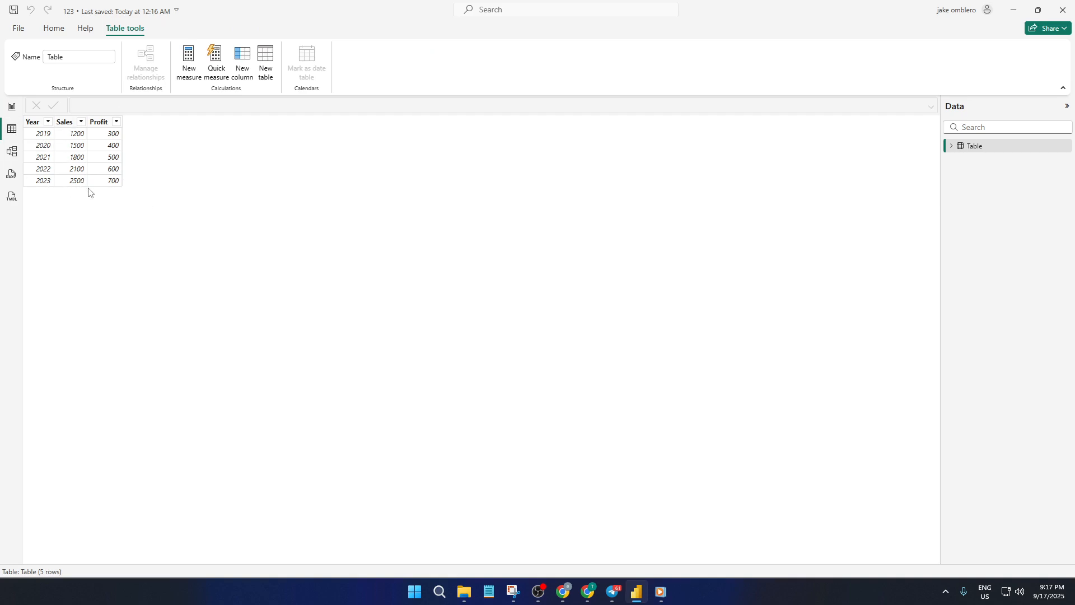
click(66, 32)
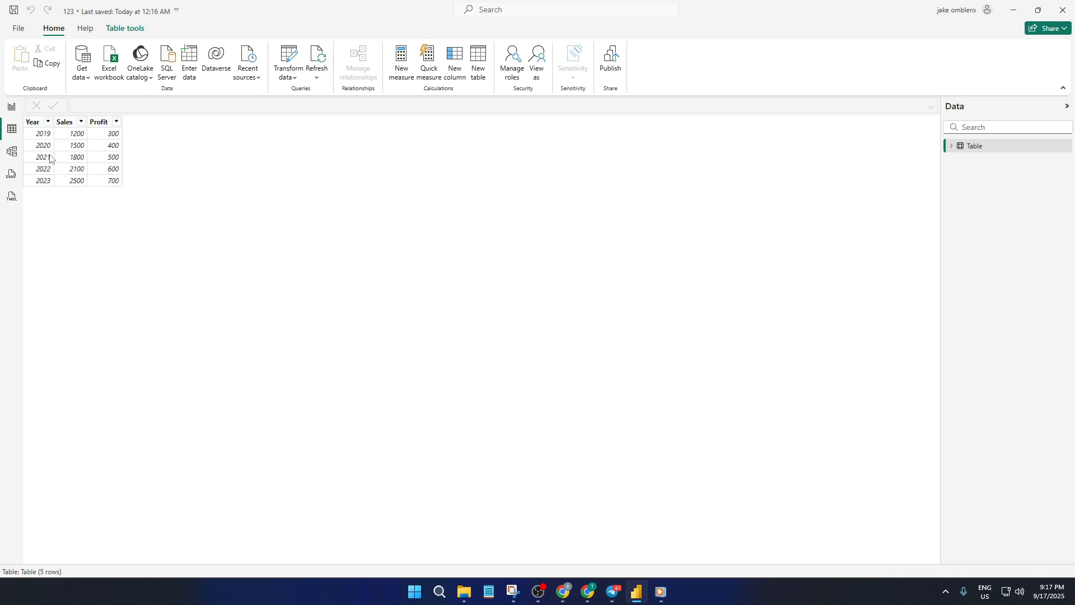
click(11, 107)
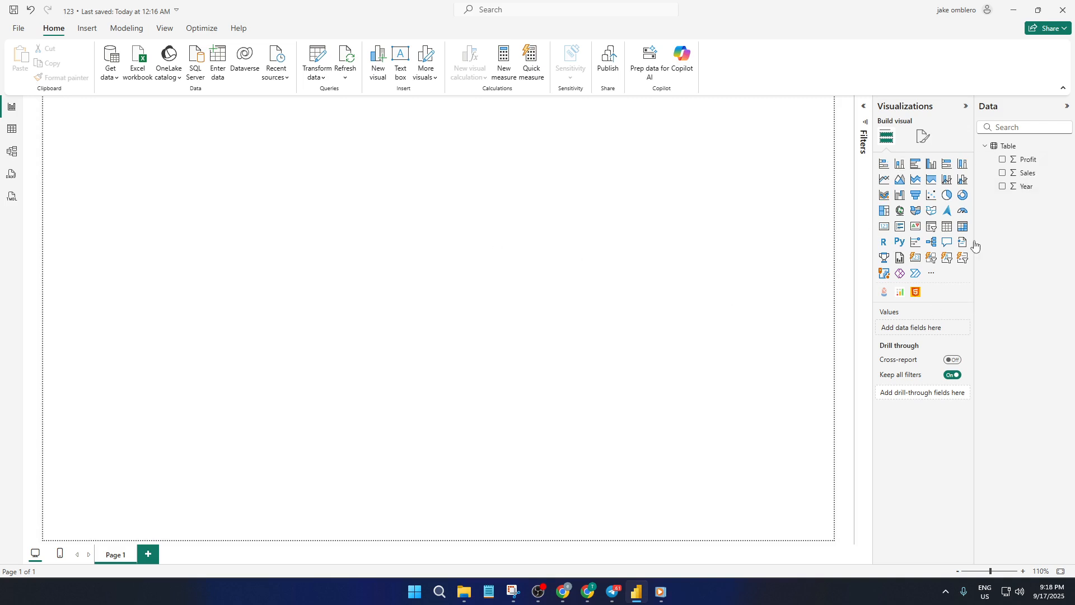
Add a line and clustered column chart to the report page, enlarge it and place it near the upper middle of the canvas.
click(961, 180)
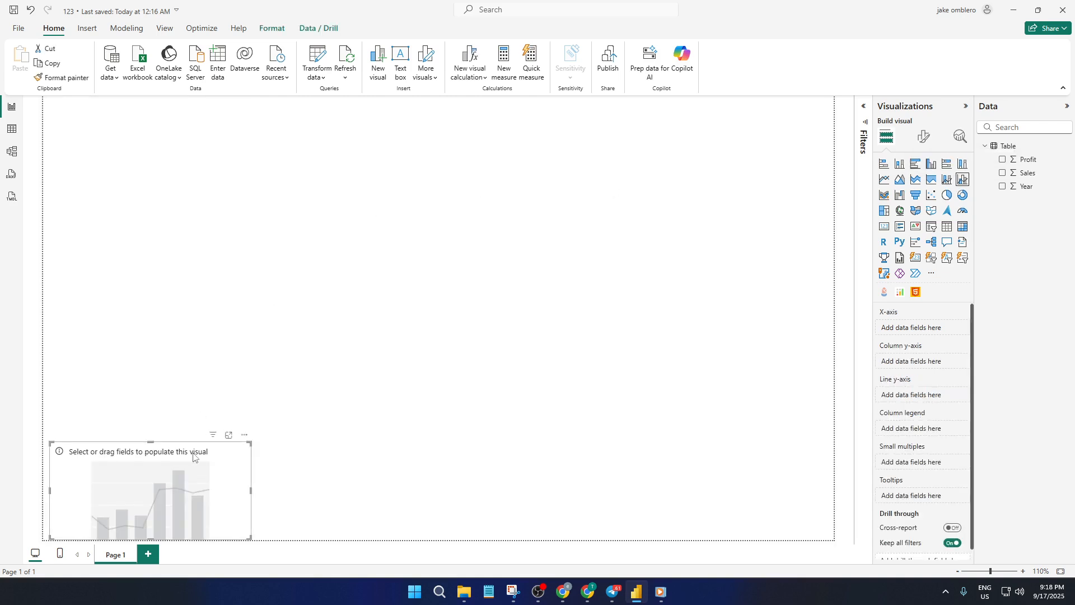
drag(229, 465, 412, 183)
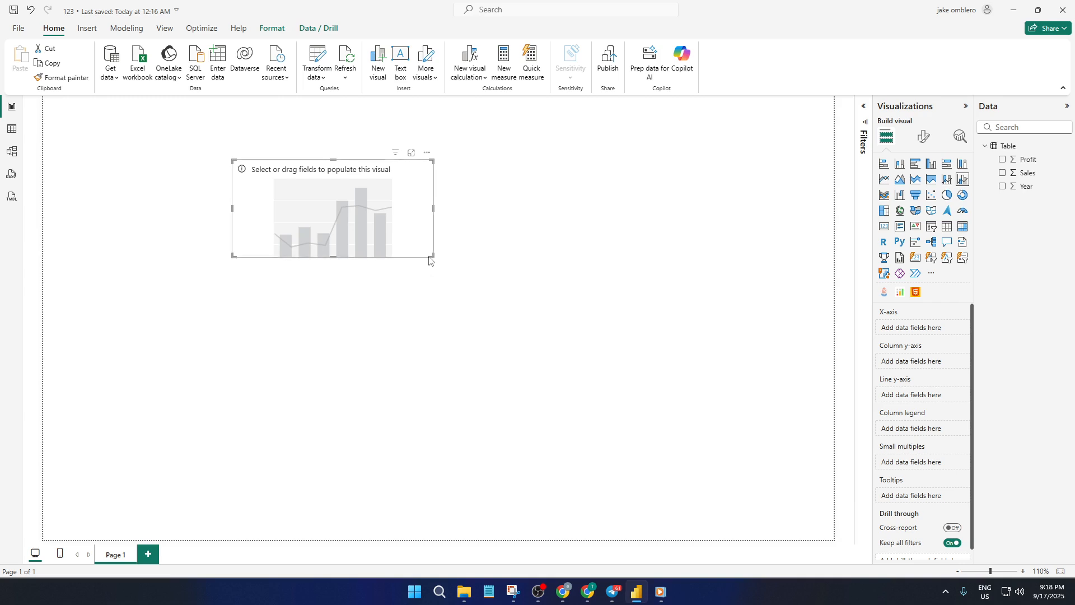
drag(431, 256, 598, 432)
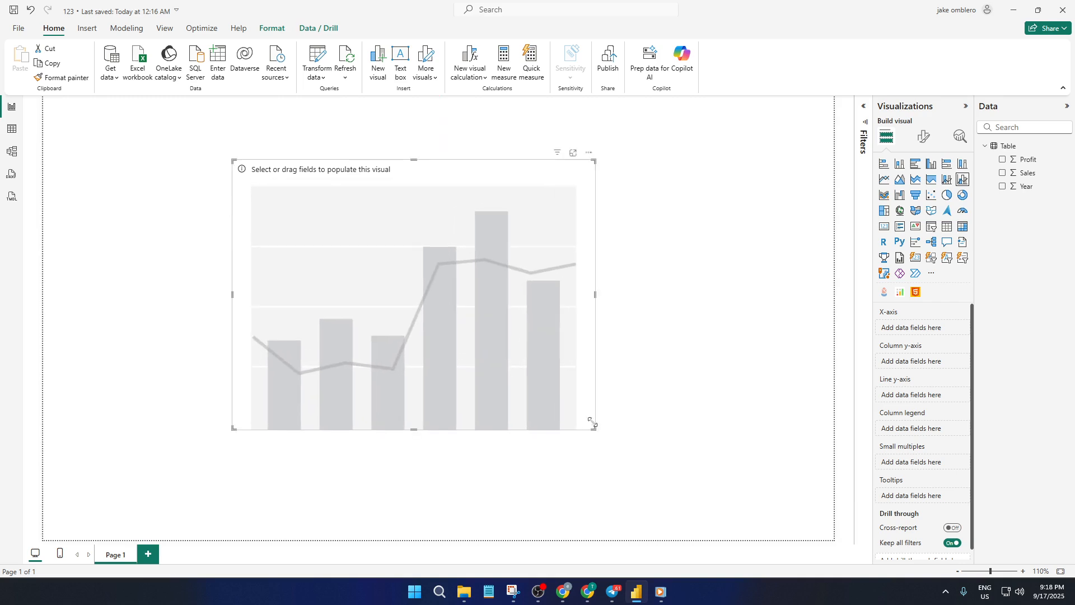
drag(549, 351, 579, 330)
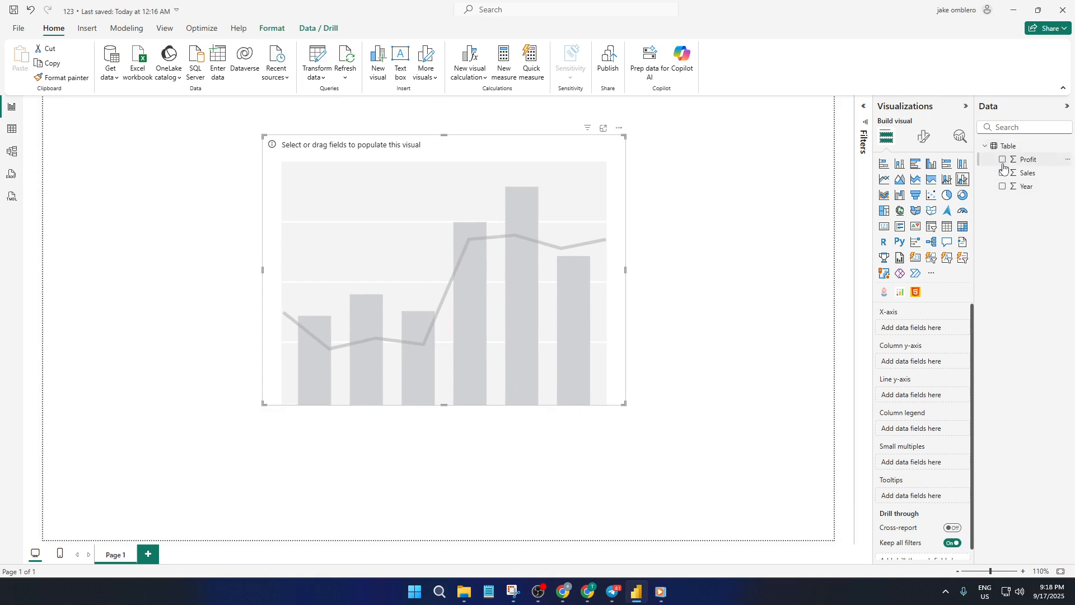
Populate the chart with Year on the X-axis, Sum of Sales on the column y-axis and Sum of Profit on the line y-axis.
click(1005, 192)
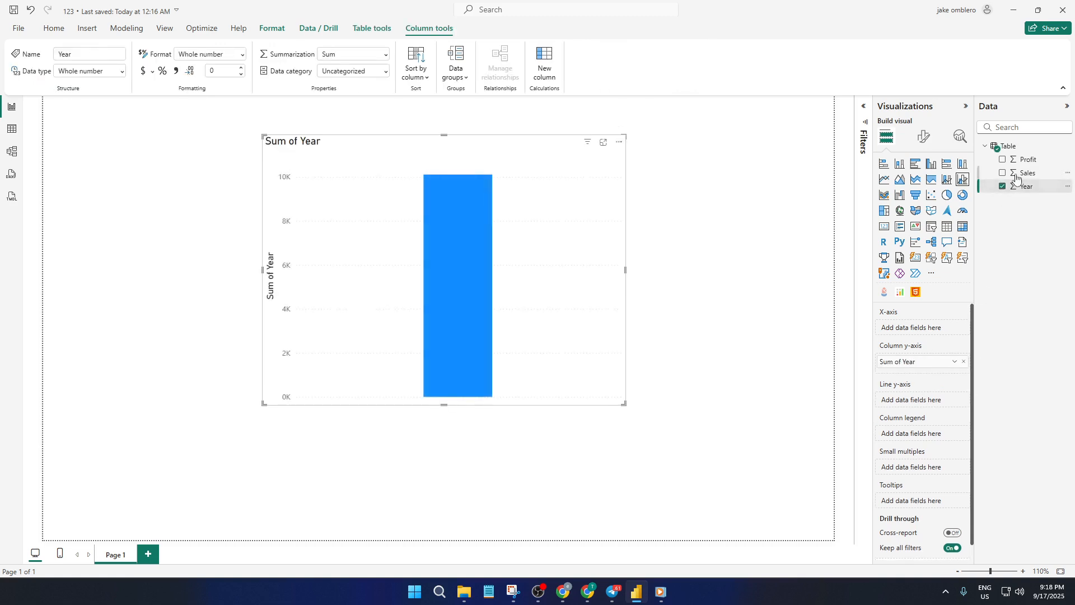
click(1002, 175)
click(1003, 160)
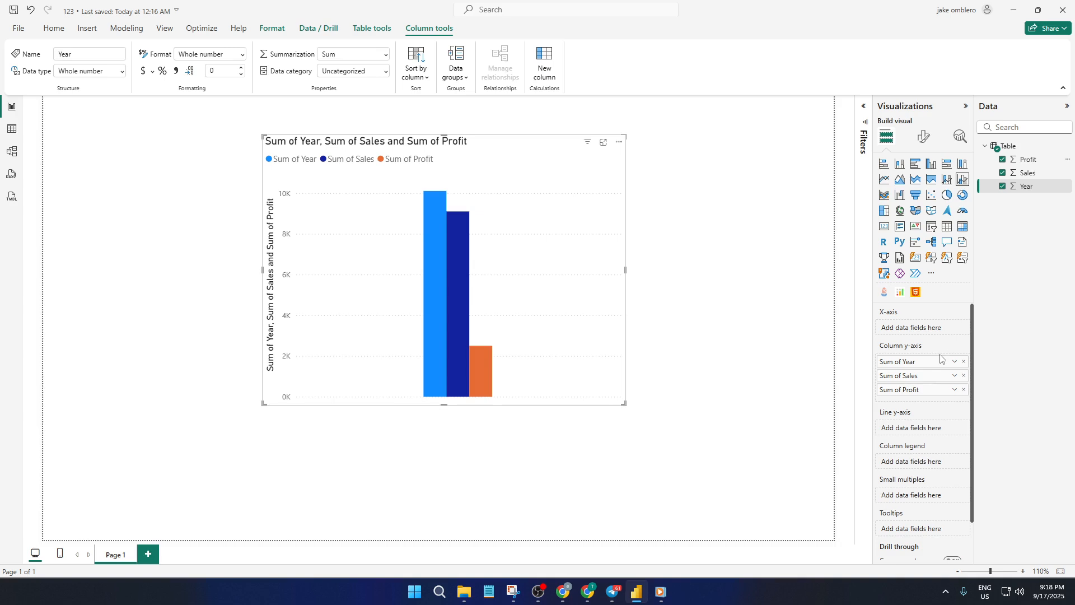
drag(931, 361, 932, 330)
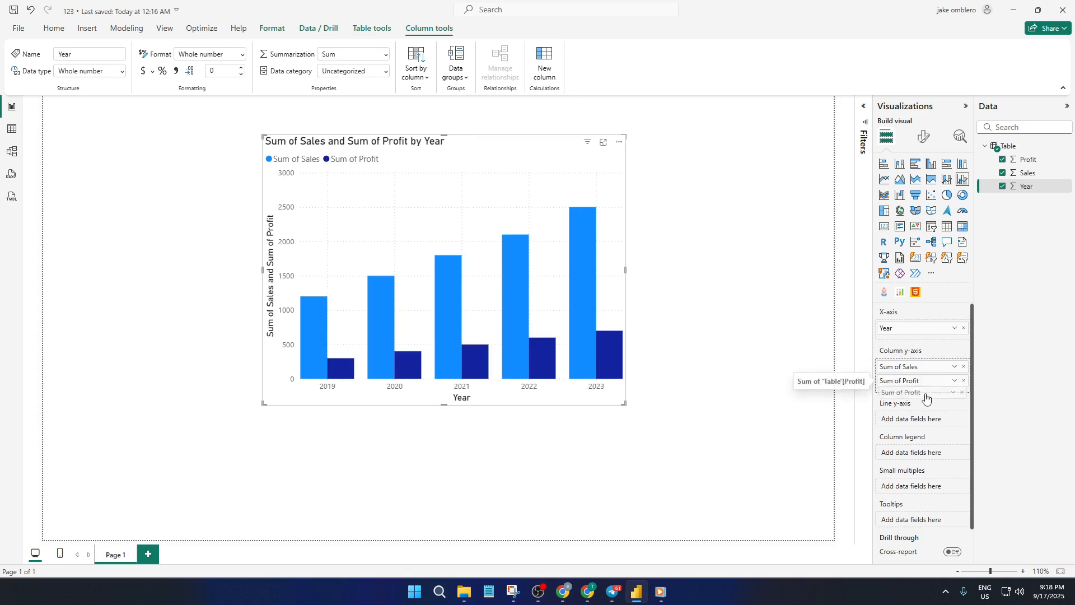
drag(925, 384, 928, 424)
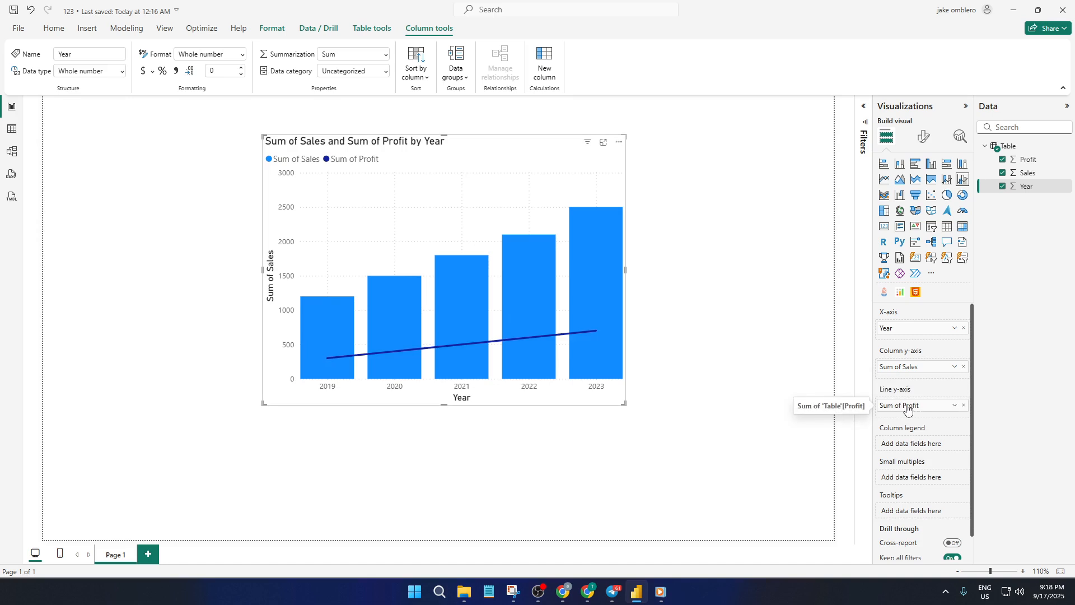
Look at the chart's secondary y-axis formatting options and return to its field assignments.
click(921, 139)
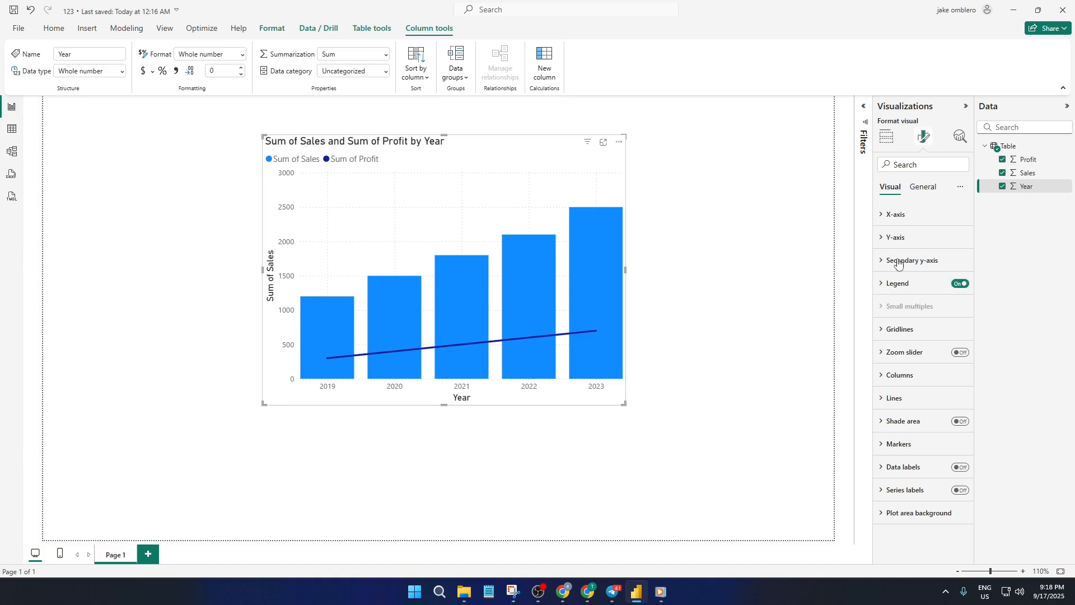
click(899, 261)
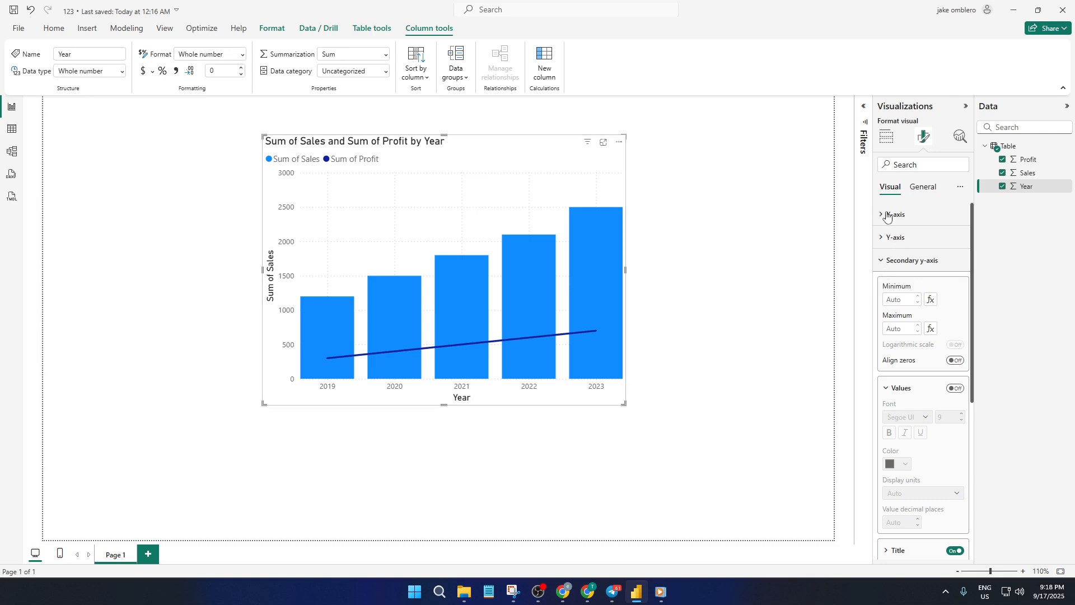
click(886, 139)
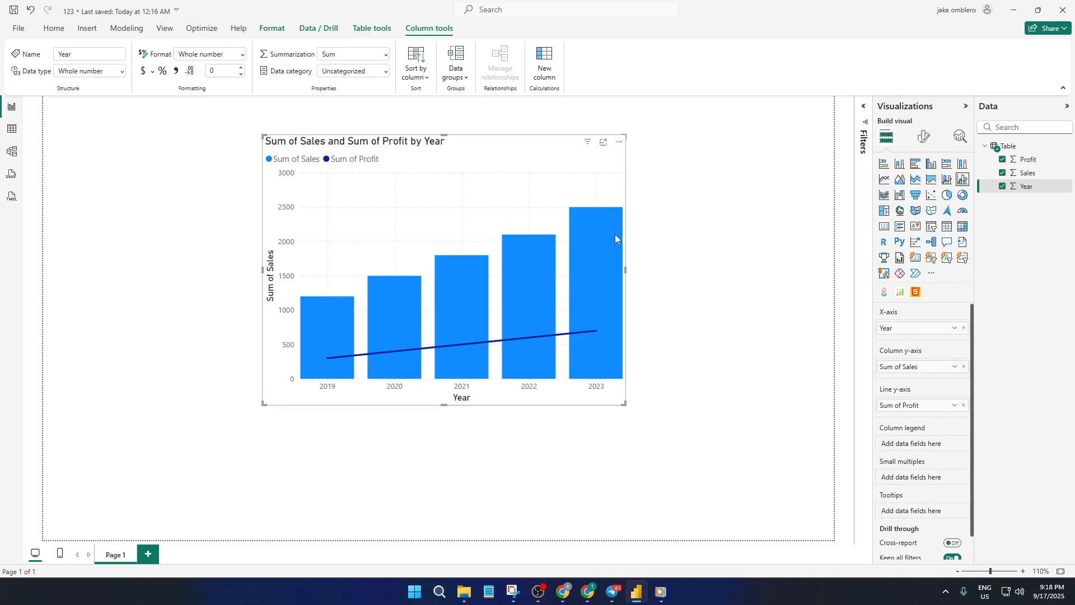
Shift the chart slightly up and left, and set the color of all its columns to a medium green.
drag(605, 194, 588, 190)
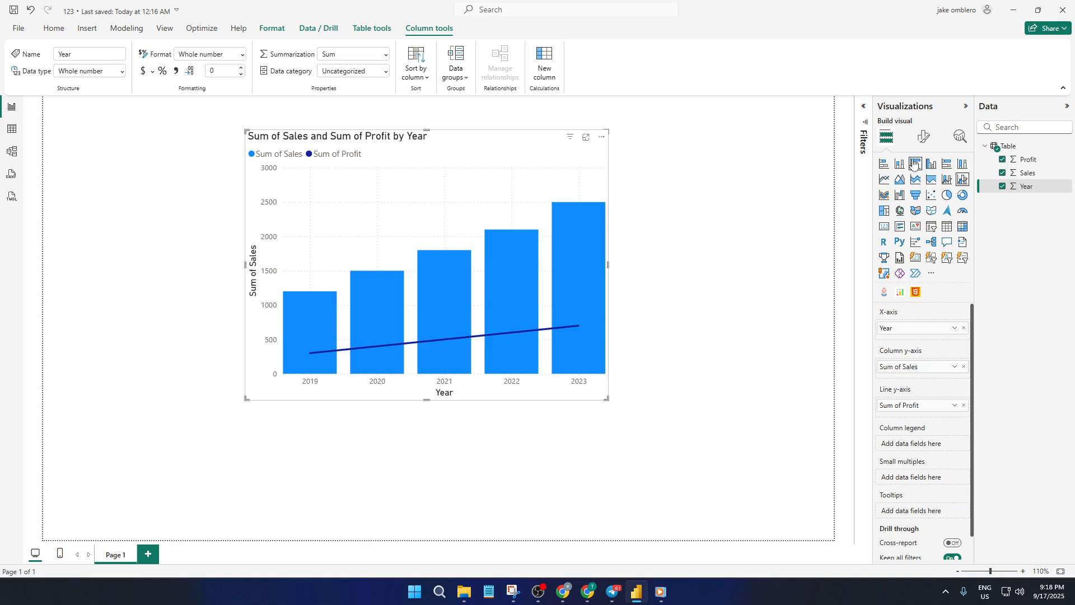
click(923, 140)
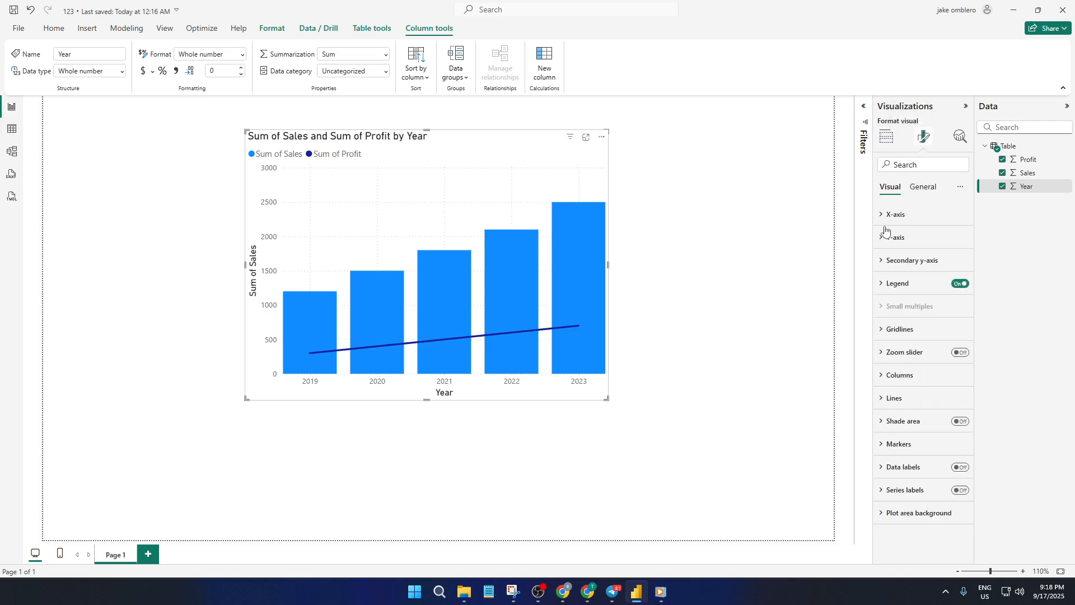
click(888, 381)
scroll(910, 437, down, 2)
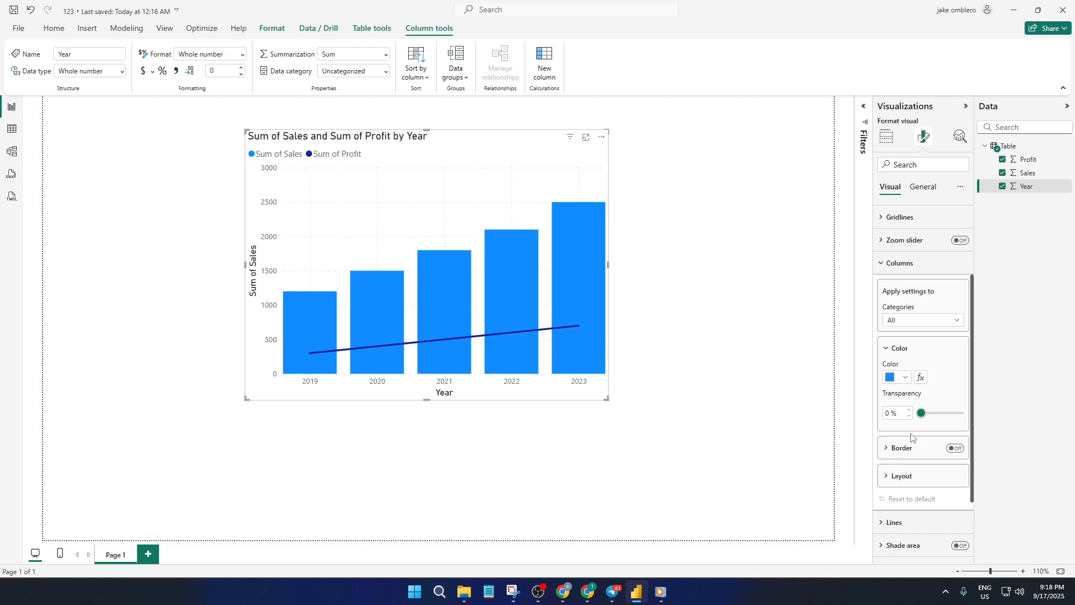
click(890, 378)
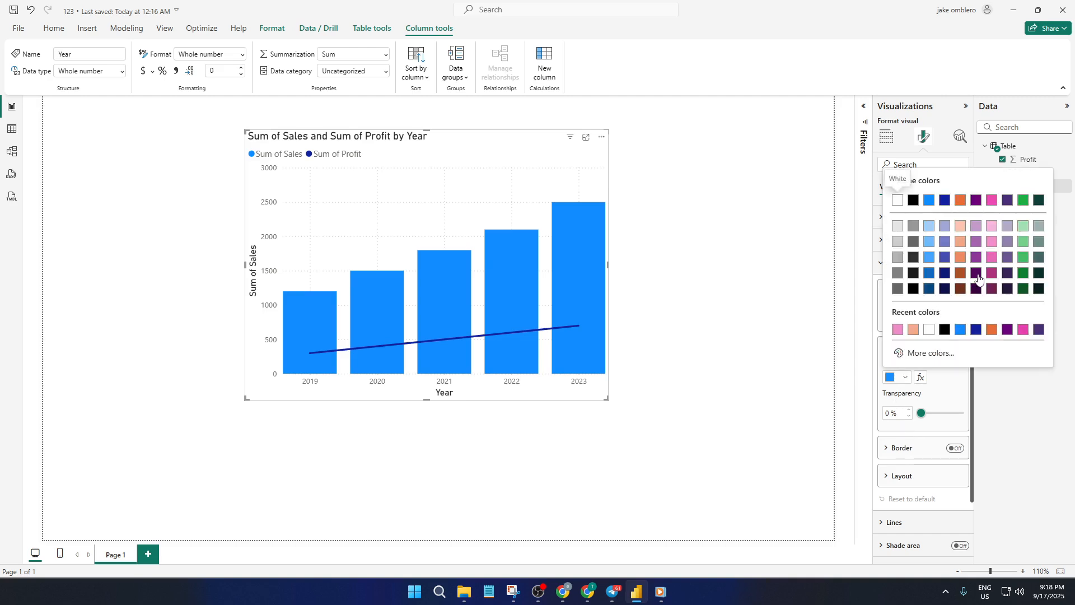
click(1023, 257)
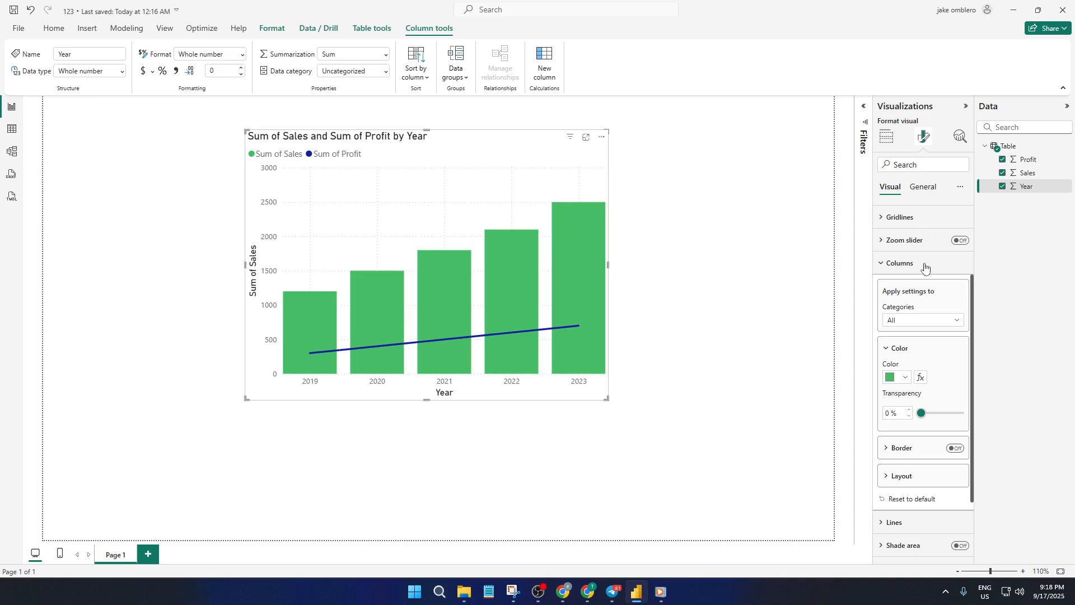
Check the range, align zeros and values options of the chart's secondary y-axis, return to its fields and deselect the chart.
scroll(926, 275, down, 2)
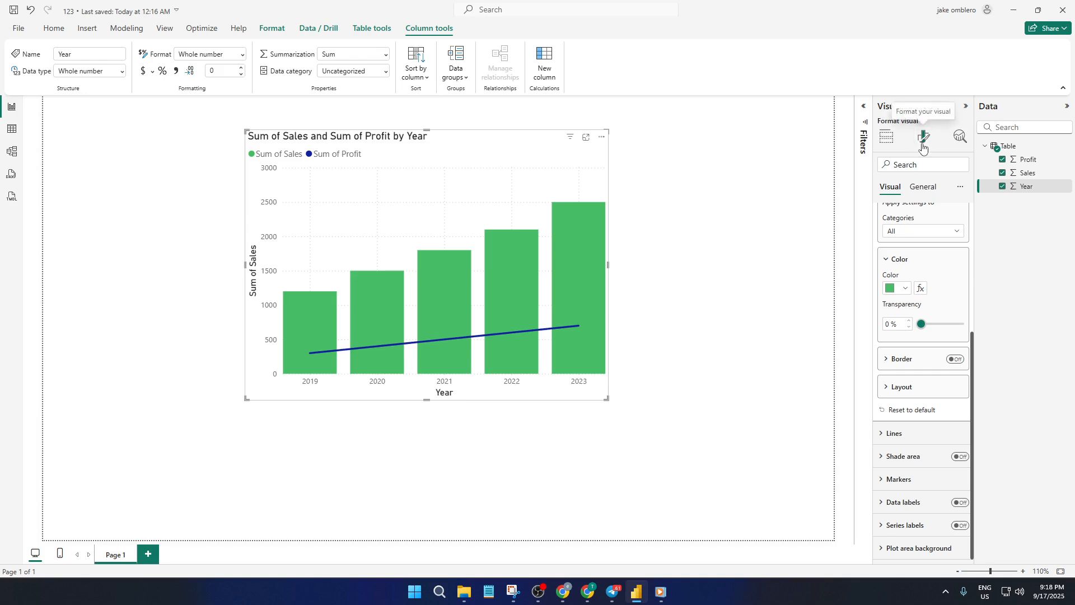
scroll(924, 324, up, 3)
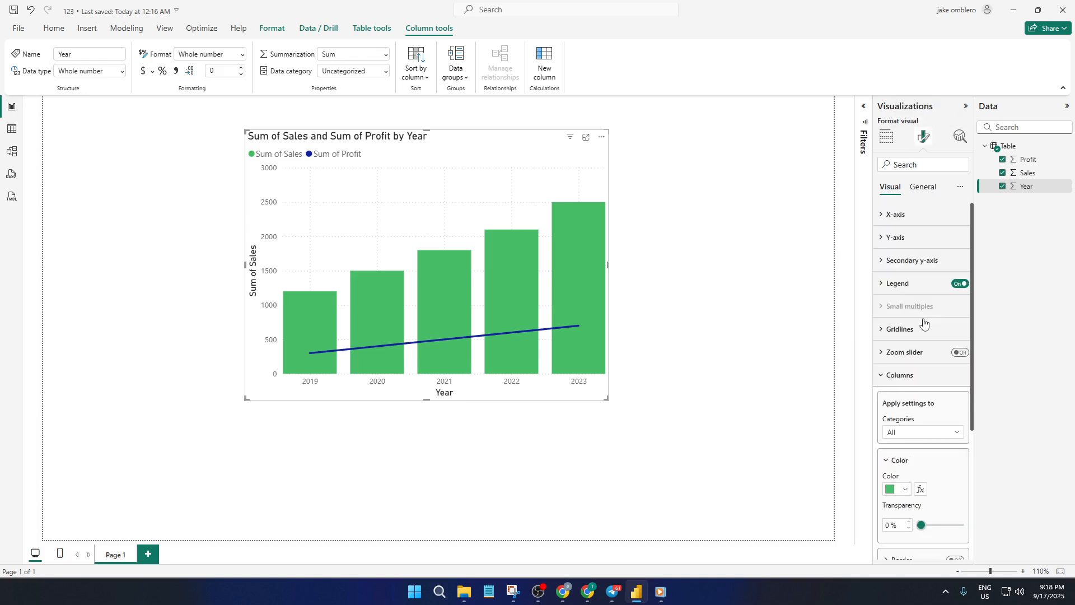
click(881, 266)
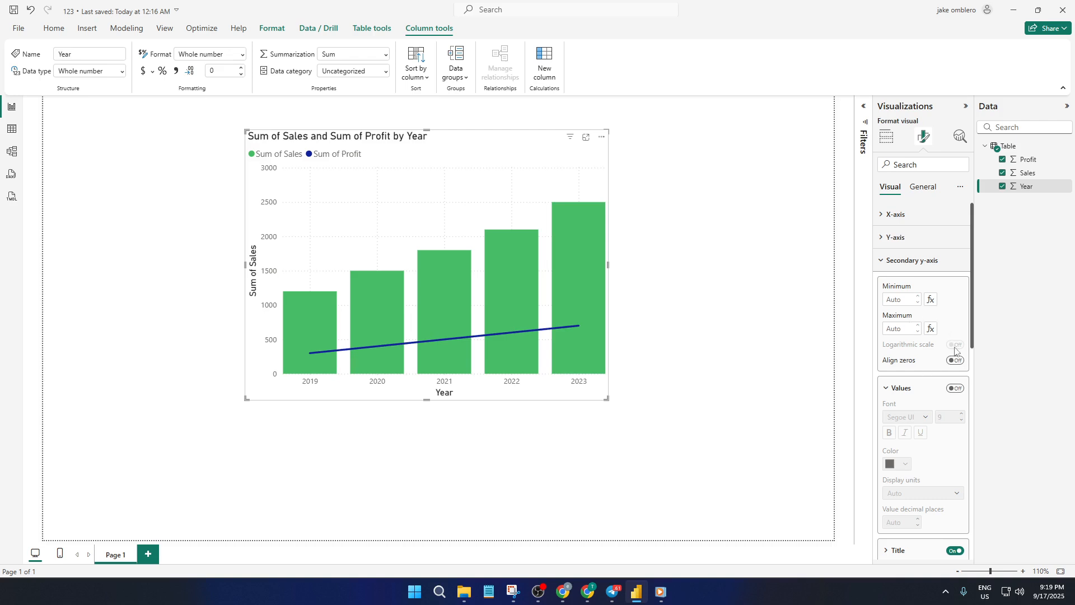
click(888, 140)
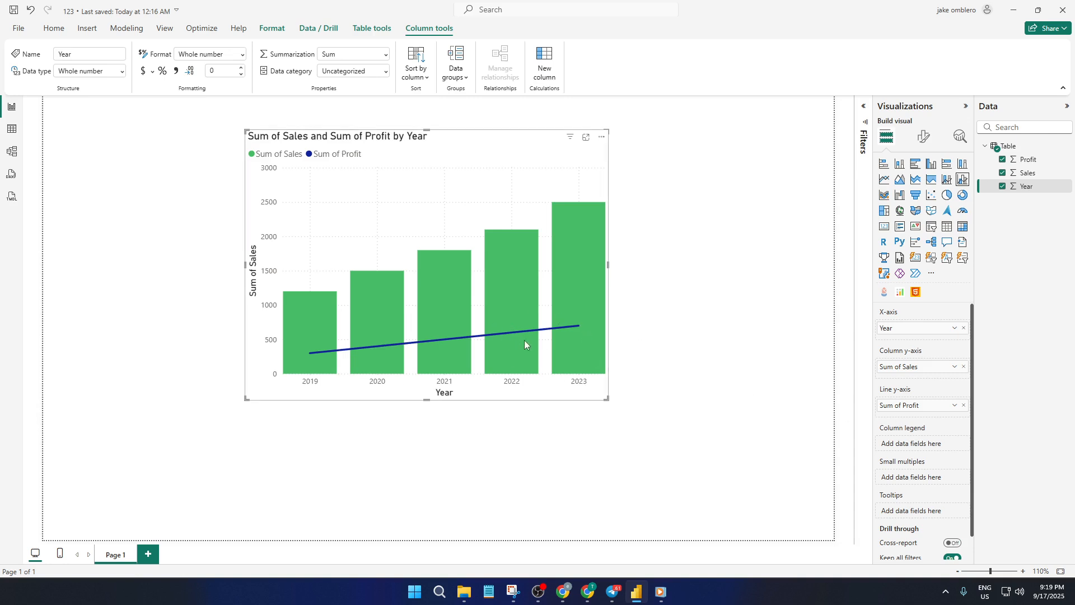
click(659, 345)
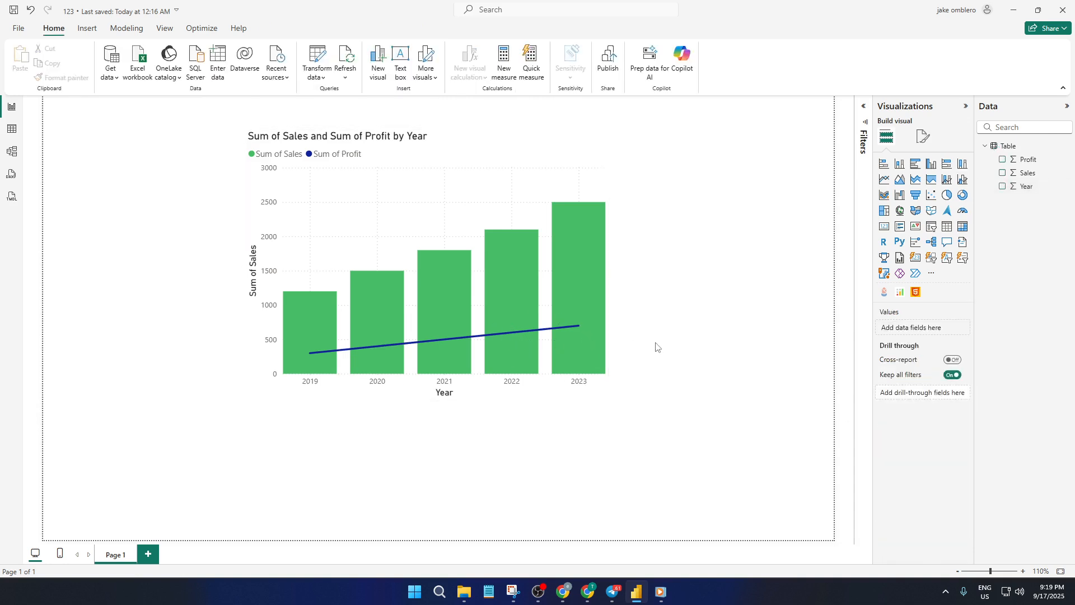